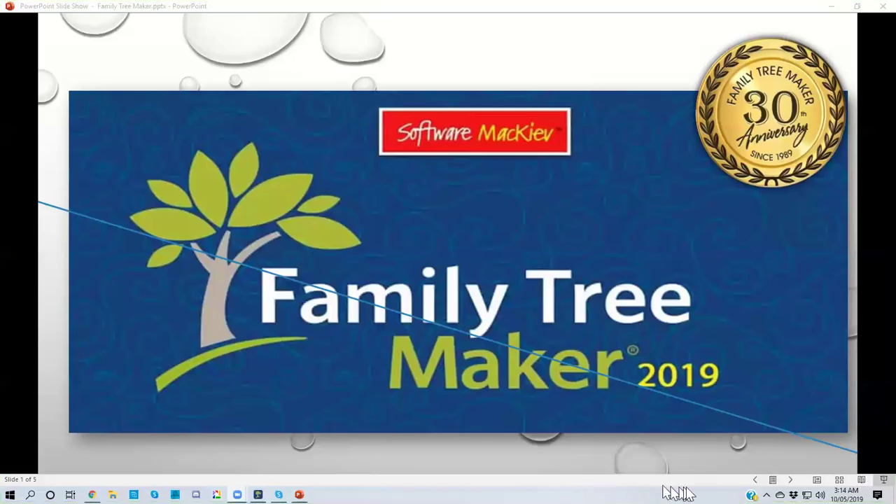
# Step the slideshow past the anniversary animation to slide 3, revealing Plan Workspace and Tree Browser bullets.
pyautogui.click(793, 483)
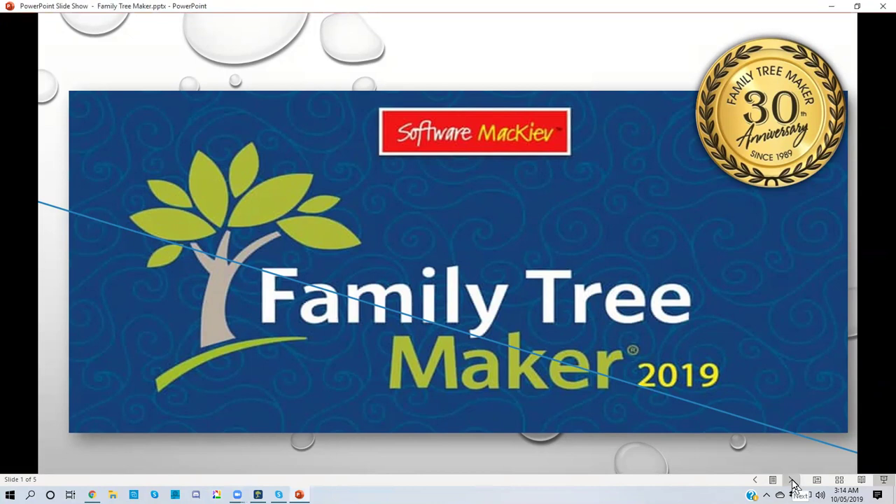
pyautogui.click(792, 481)
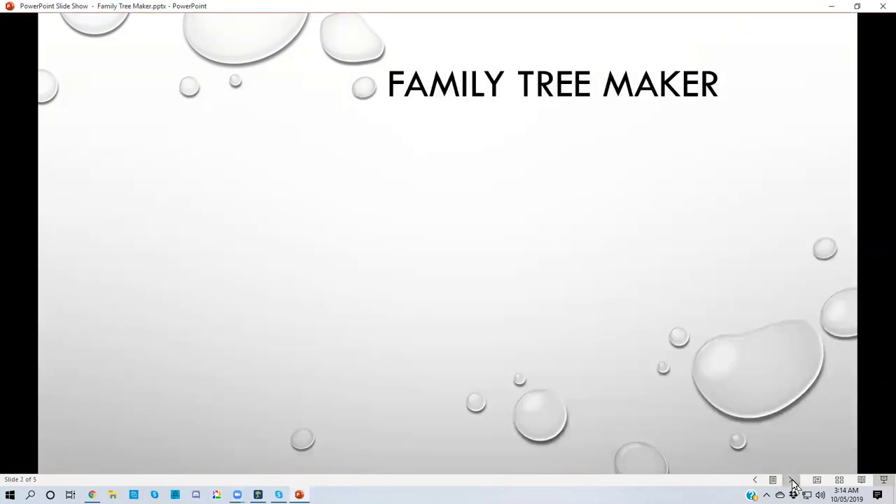
pyautogui.click(792, 482)
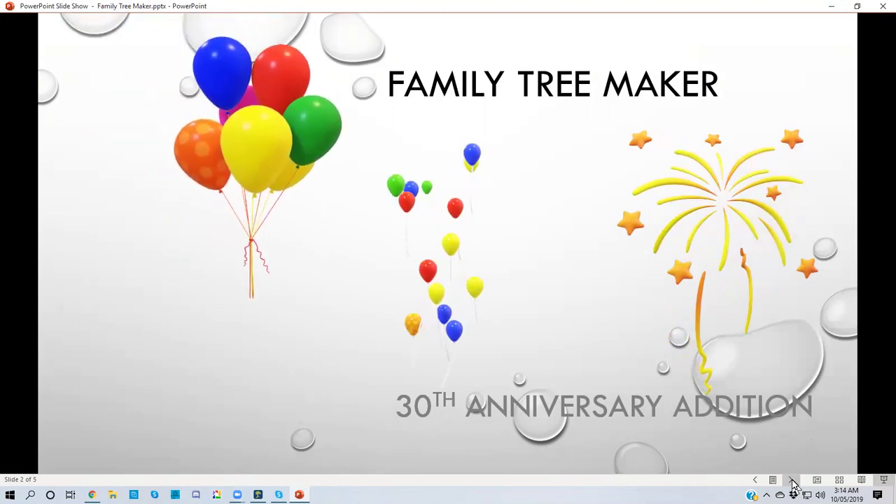
pyautogui.click(793, 481)
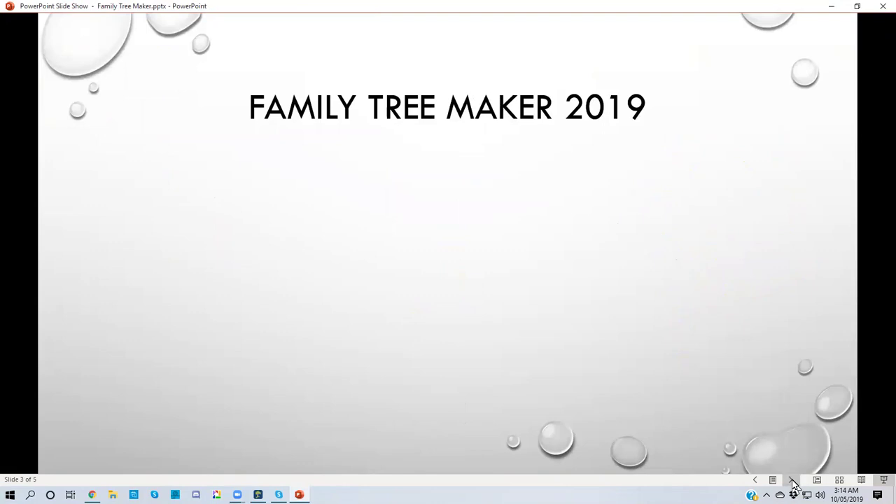
pyautogui.click(792, 481)
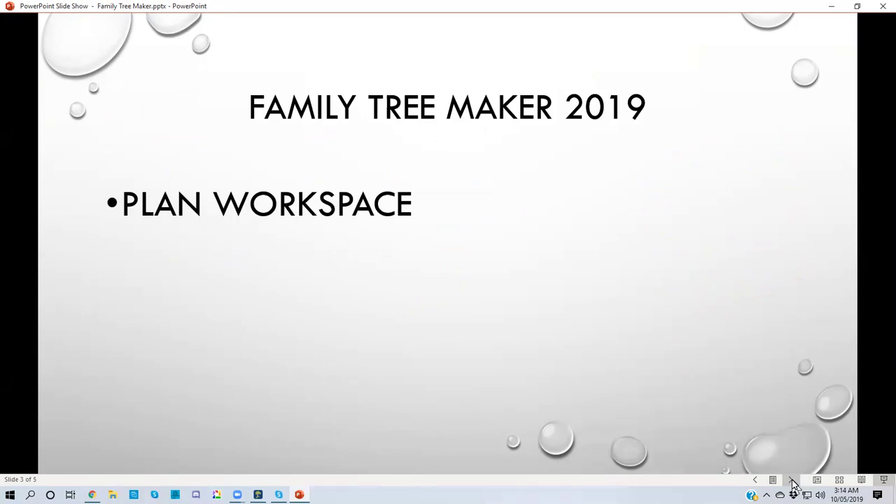
pyautogui.click(793, 481)
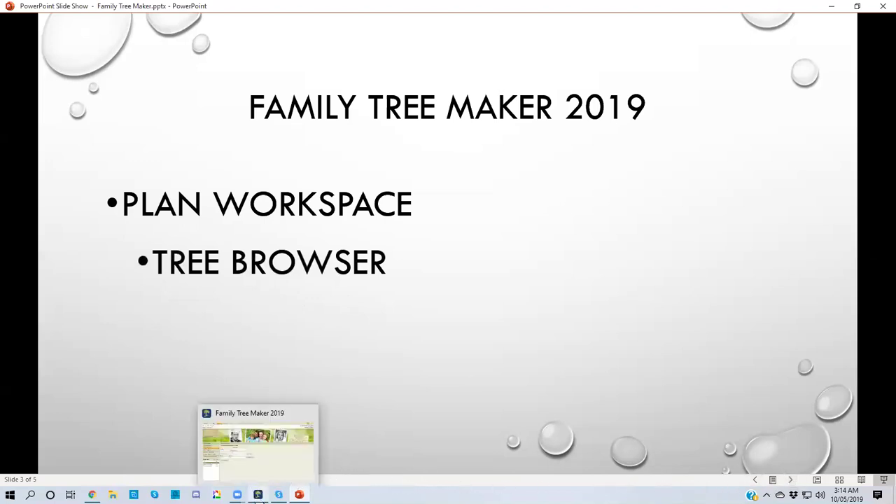
# Bring Family Tree Maker to the front and drop down the Select Tree list of trees.
pyautogui.click(257, 495)
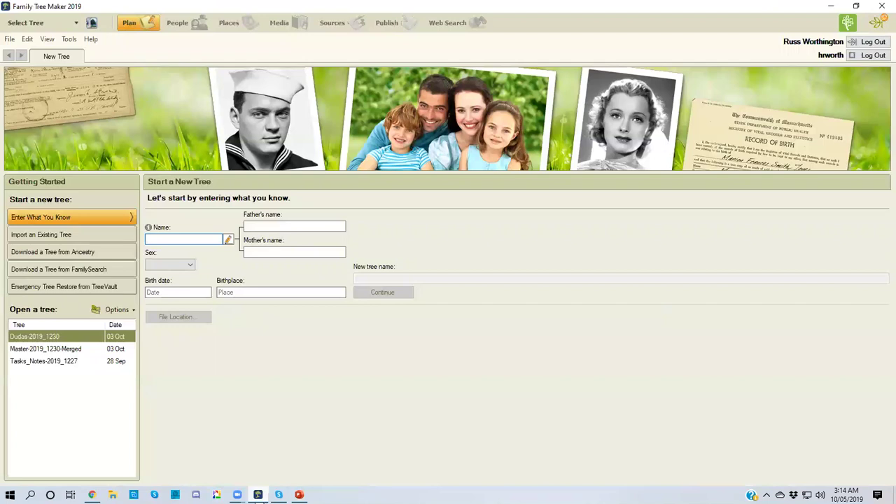
pyautogui.click(77, 28)
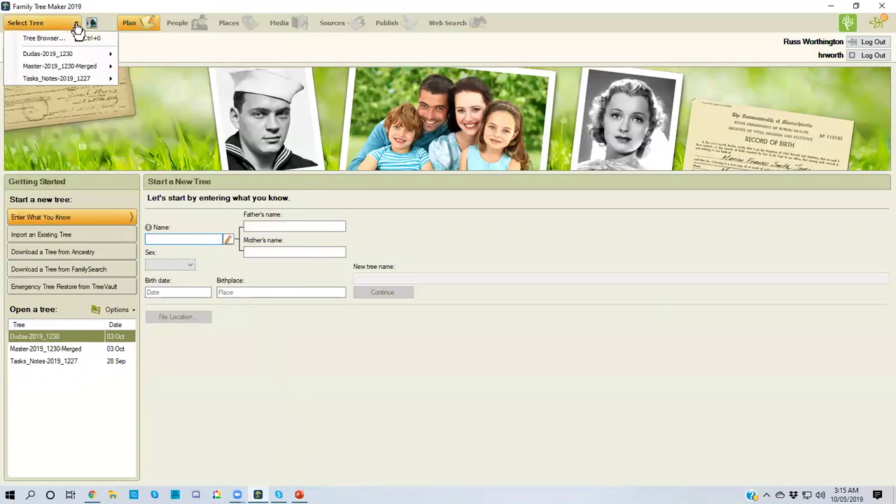
pyautogui.moveTo(45, 81)
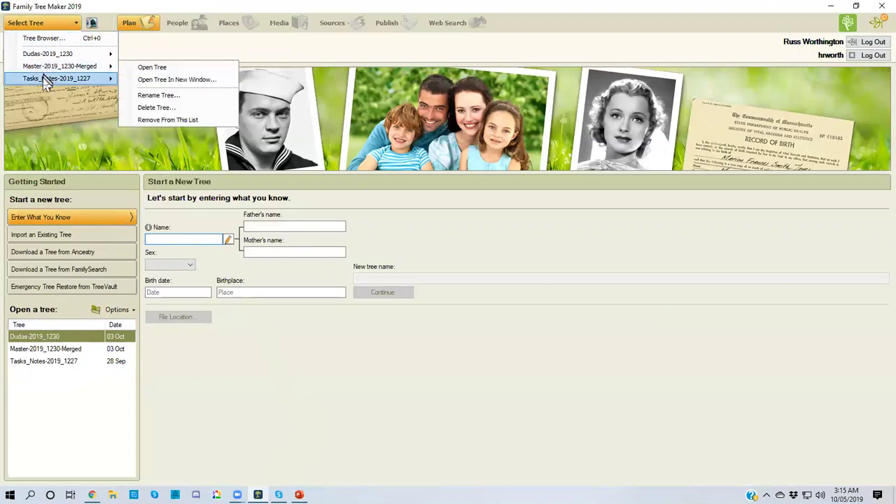
pyautogui.moveTo(51, 65)
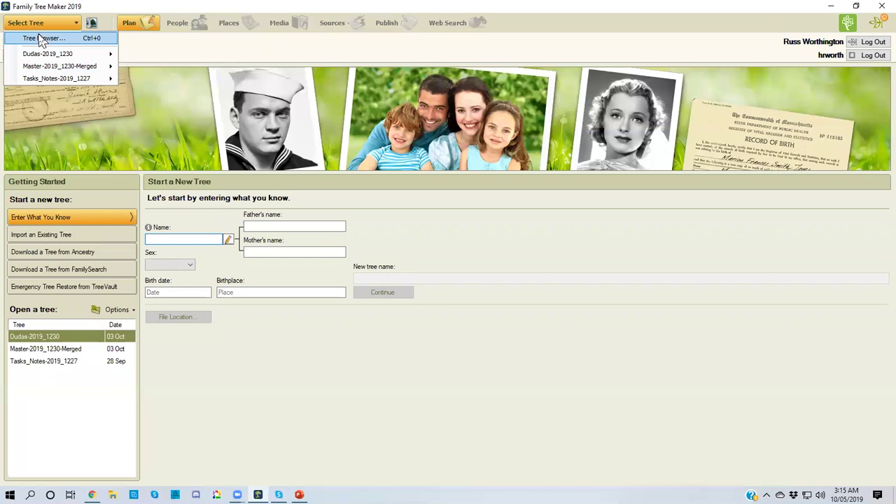
# Open the Tree Browser on Recent Trees, leaving the sort order at Date Modified.
pyautogui.click(42, 38)
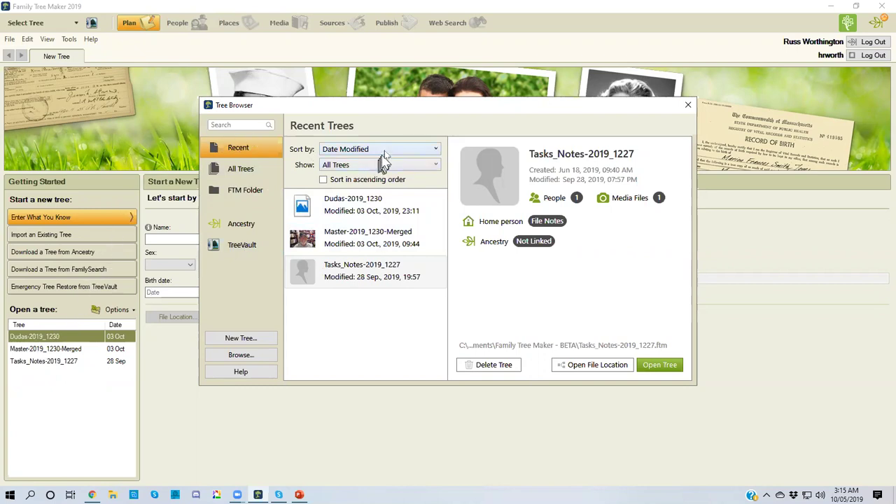
pyautogui.click(435, 149)
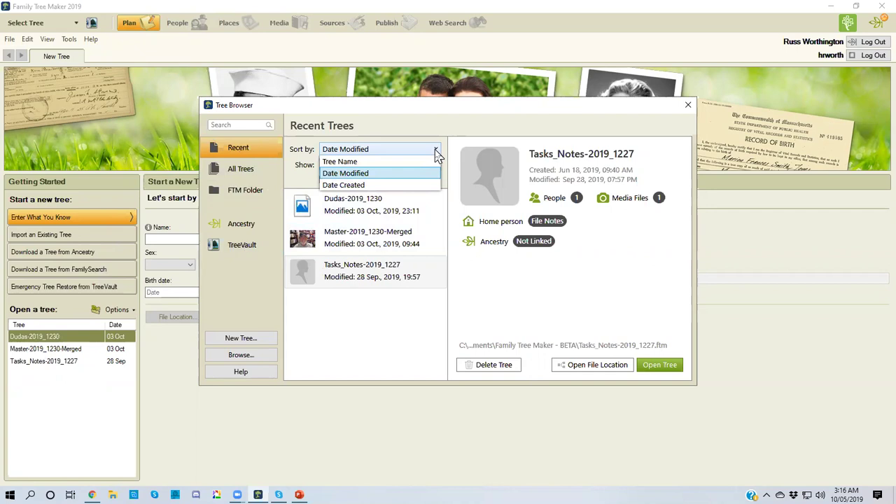
pyautogui.click(442, 116)
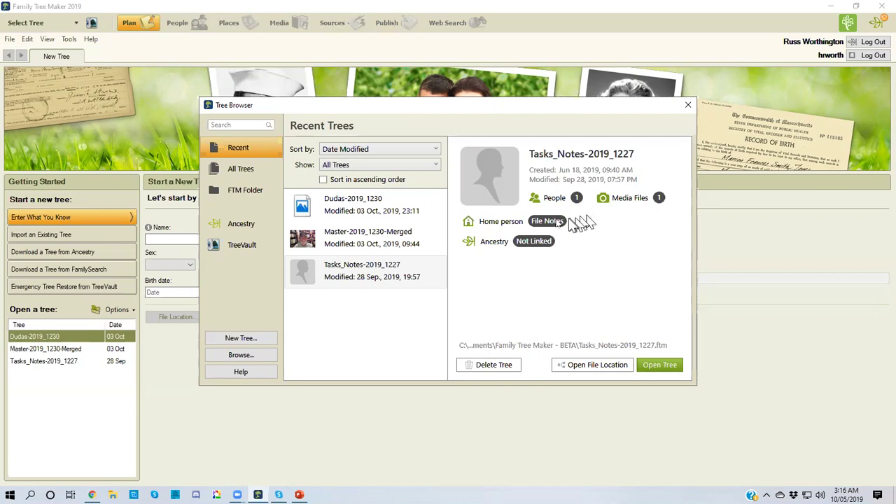
# View Master-2019_1230-Merged's details, then Dudas-2019_1230's (718 people, 380 media files).
pyautogui.click(367, 237)
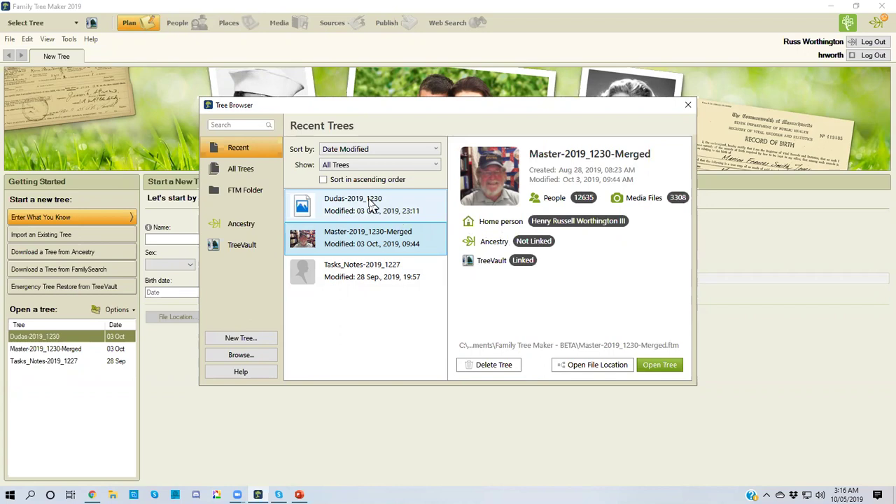
pyautogui.click(370, 203)
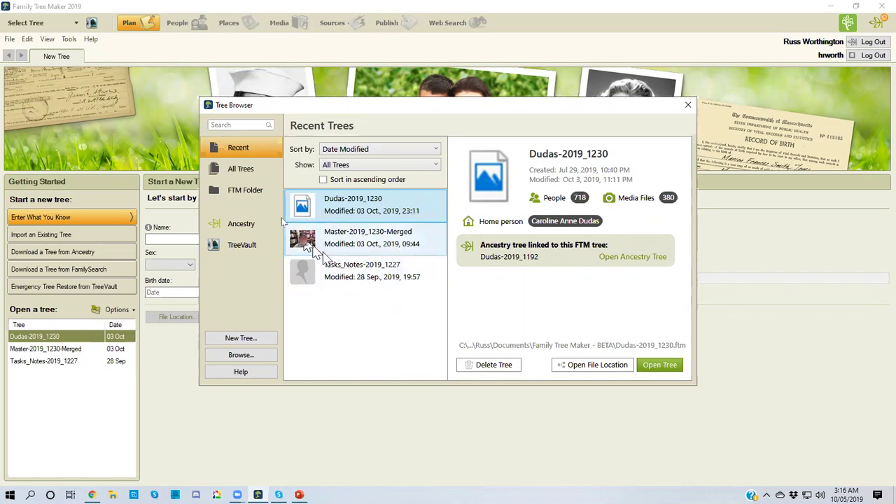
# List the FTM Folder trees and scroll through them to Byberry-2019_1132.
pyautogui.click(258, 191)
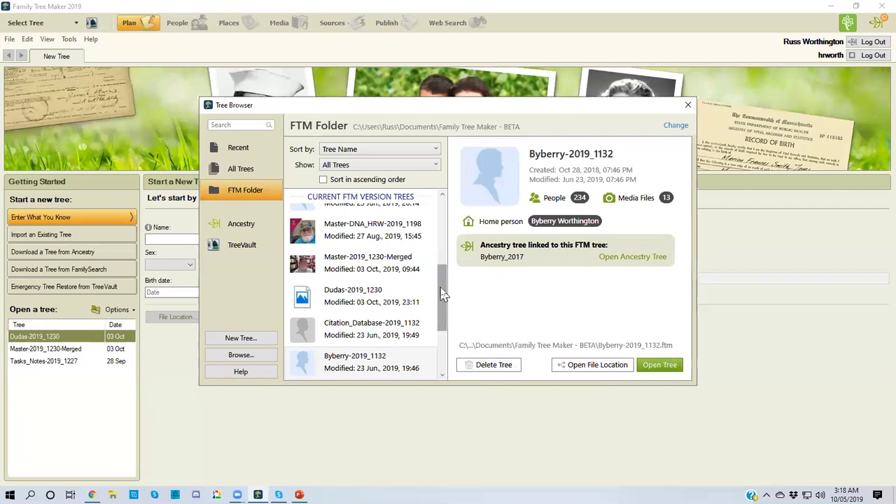
pyautogui.moveTo(441, 294); pyautogui.dragTo(437, 259)
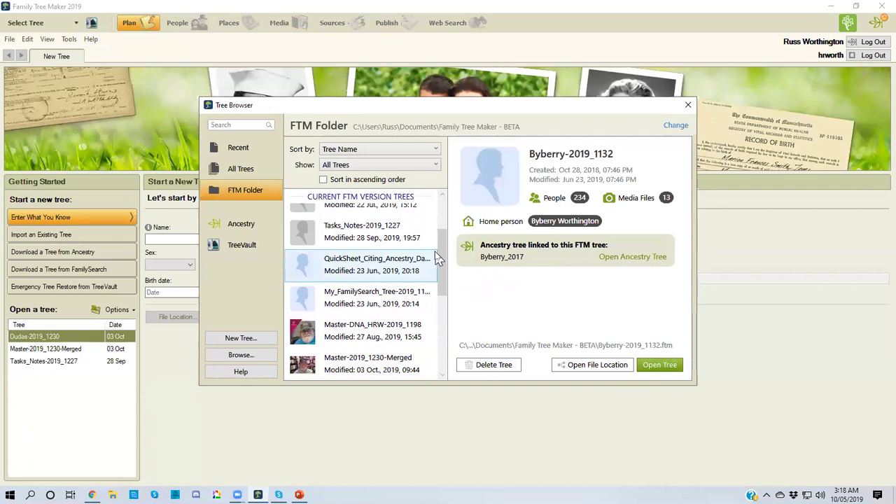
# List All Trees, including older versions, and view WFT01-5059-GED's details showing 7 people.
pyautogui.click(250, 172)
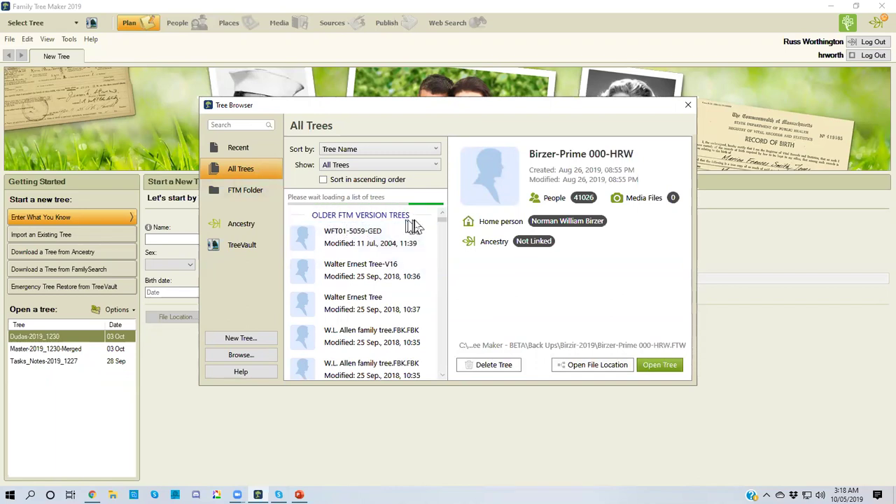
pyautogui.click(383, 238)
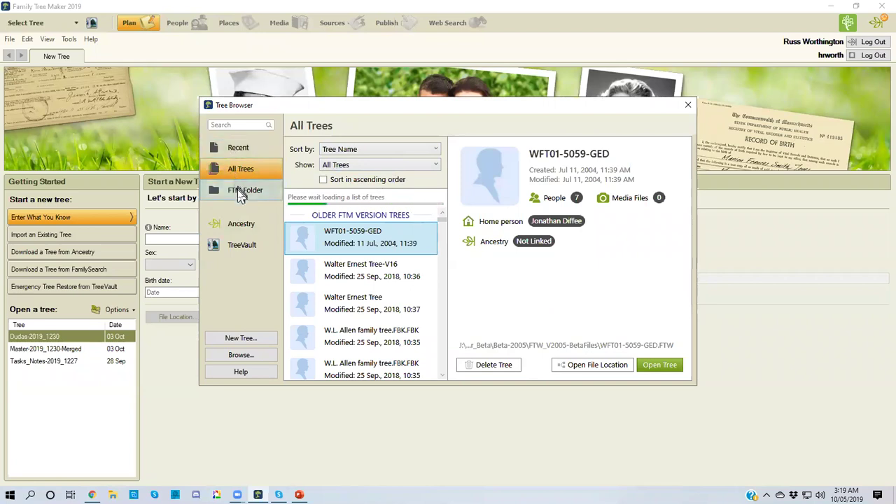
# List the Ancestry trees and compare Byberry_2017-1540 with the 2017 and 2019 Companion Guide trees.
pyautogui.click(236, 227)
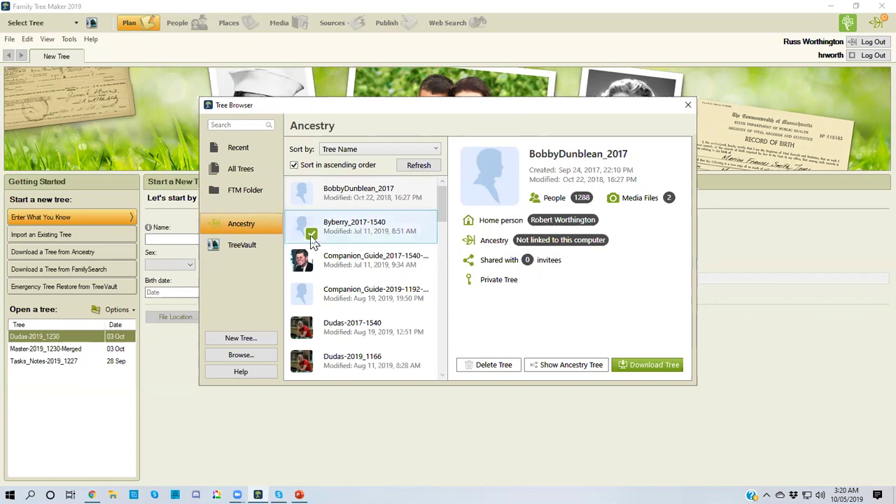
pyautogui.click(315, 238)
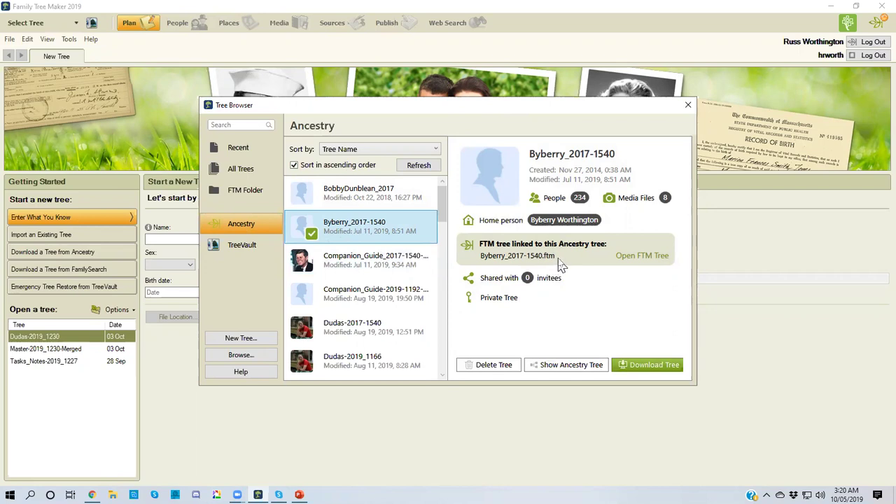
pyautogui.click(358, 260)
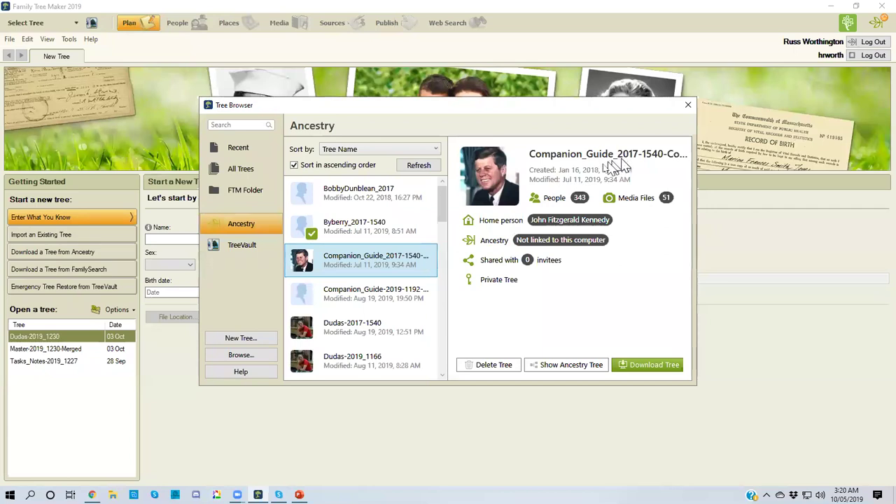
pyautogui.click(393, 298)
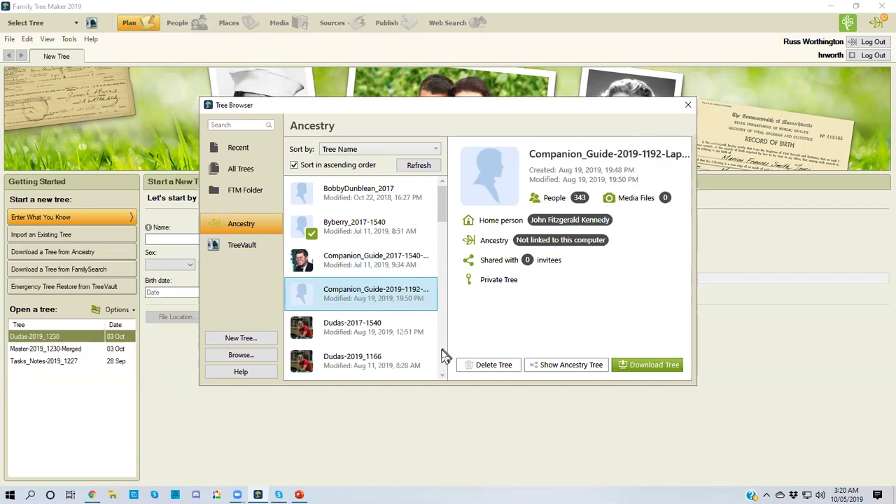
# Scroll the Ancestry list to view Dudas-2019_141-Mac's details and dismiss the OneDrive notification.
pyautogui.scroll(-2, 443, 357)
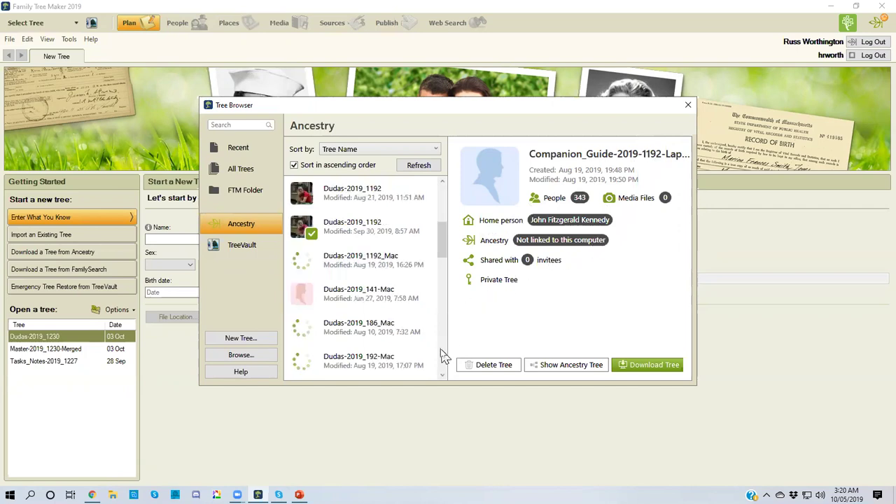
pyautogui.click(380, 299)
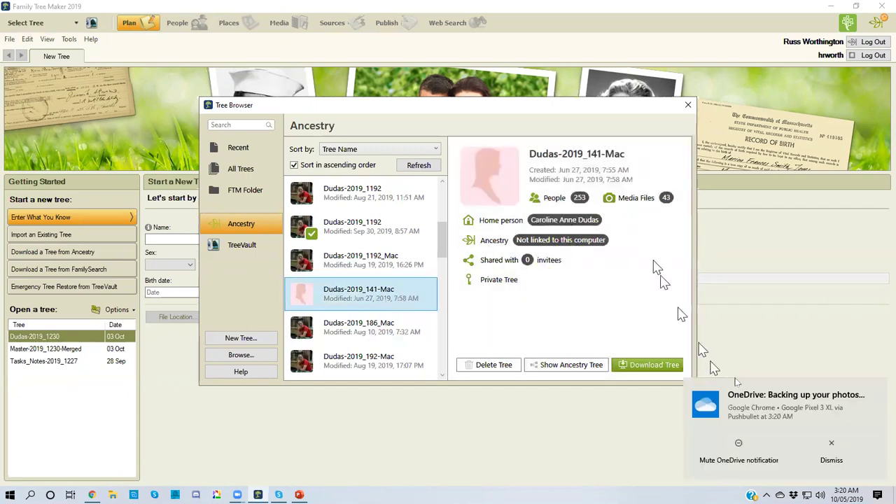
pyautogui.click(832, 442)
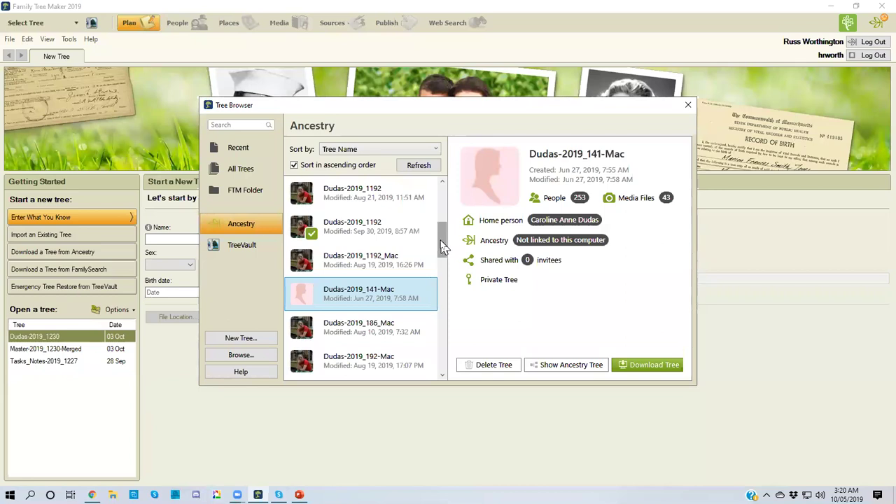
# View the TreeVault antenna tree Master-2019_1230-Merged and dismiss the repeated OneDrive notifications.
pyautogui.click(241, 250)
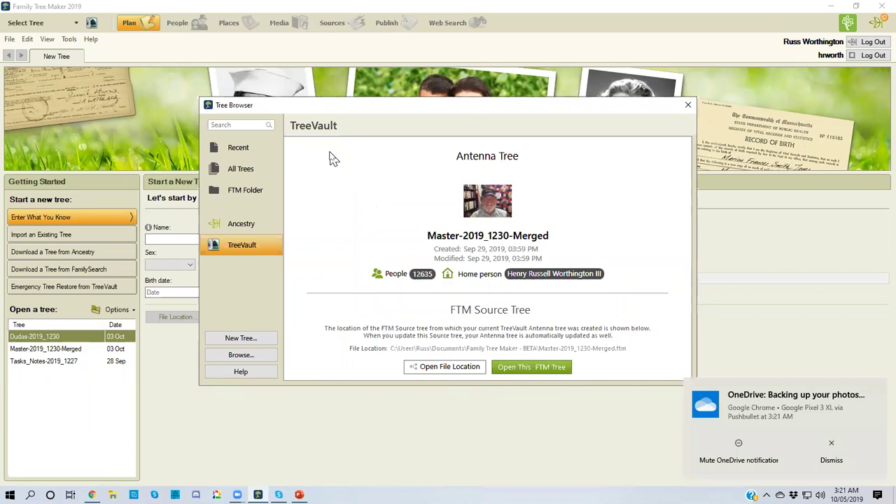
pyautogui.click(855, 452)
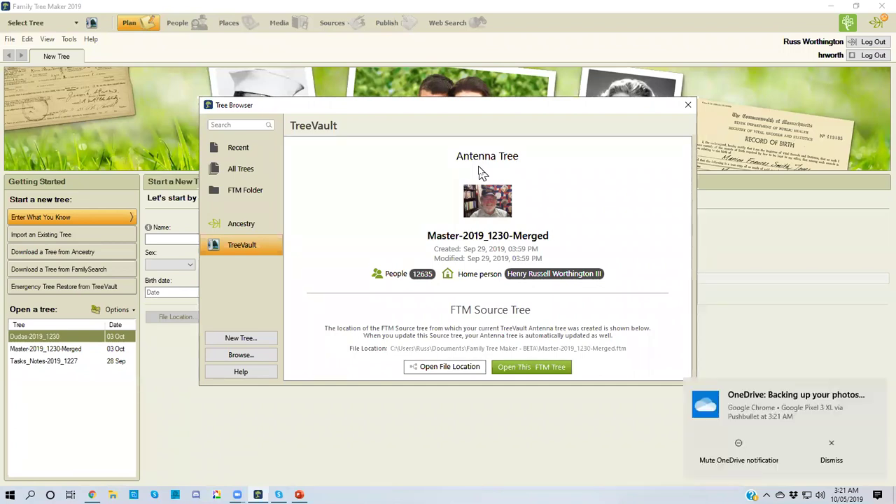
pyautogui.click(833, 451)
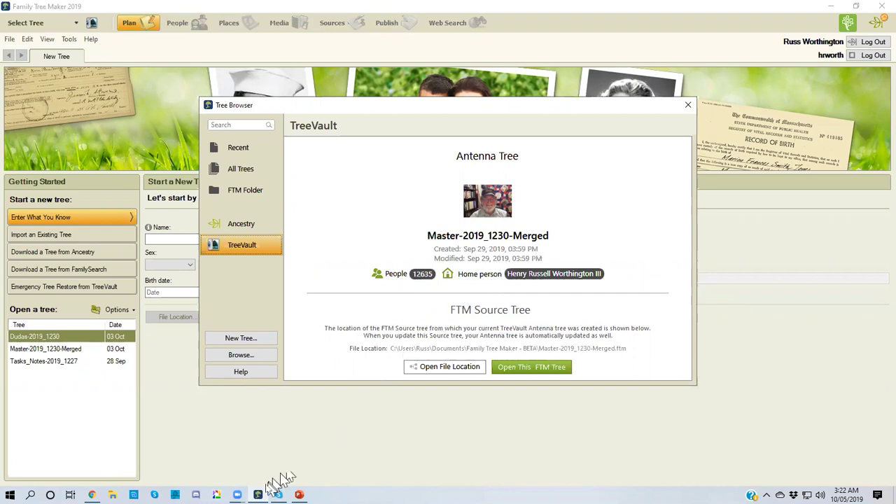
pyautogui.moveTo(258, 496)
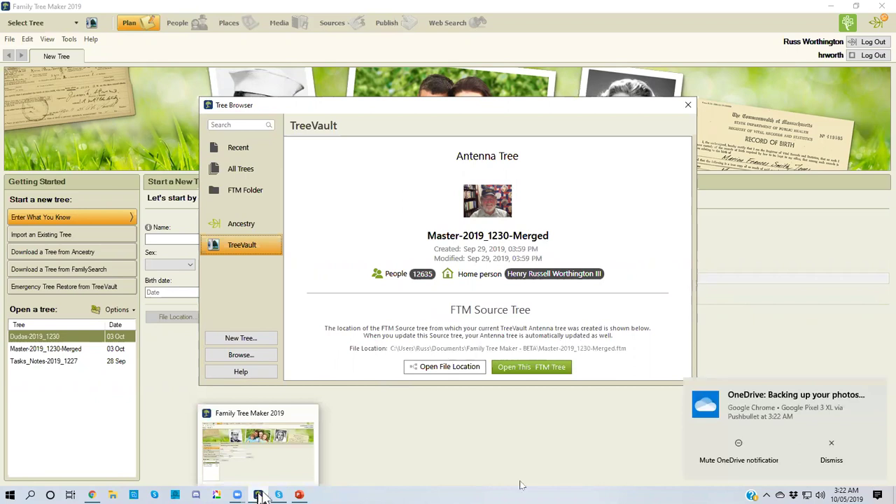
pyautogui.click(829, 448)
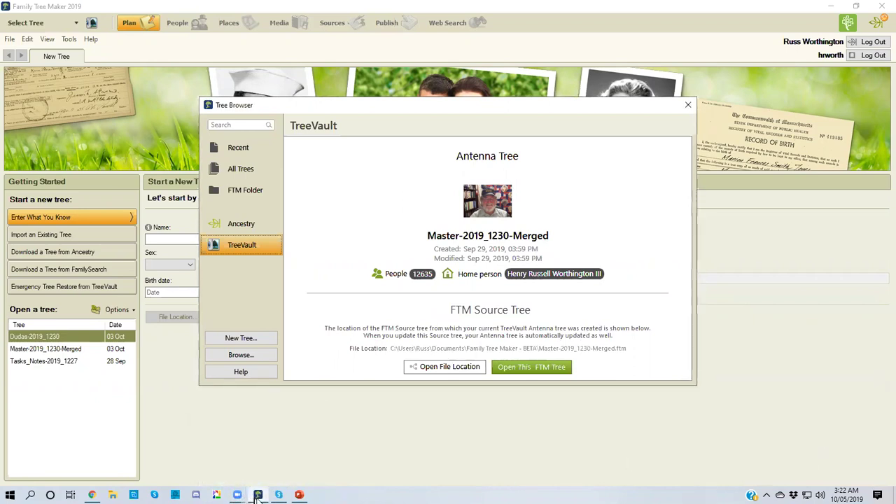
# Return to the PowerPoint slideshow and advance to slide 4, the 30th-anniversary logo.
pyautogui.click(299, 495)
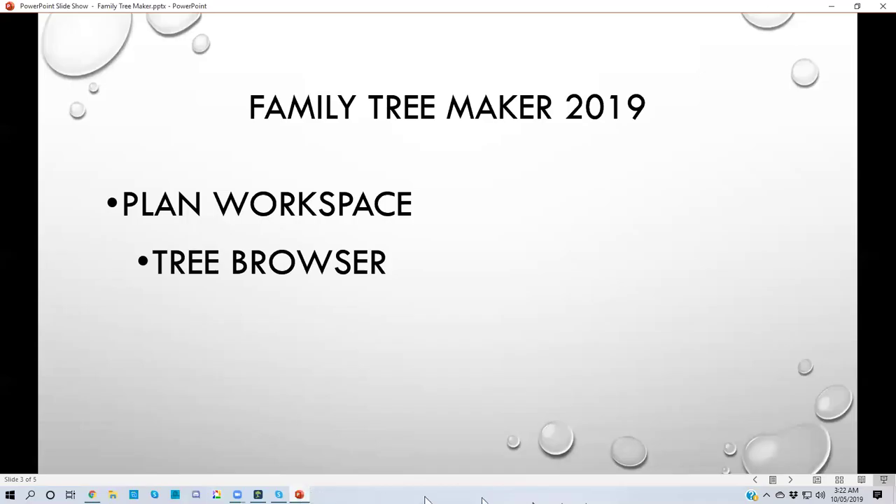
pyautogui.click(794, 480)
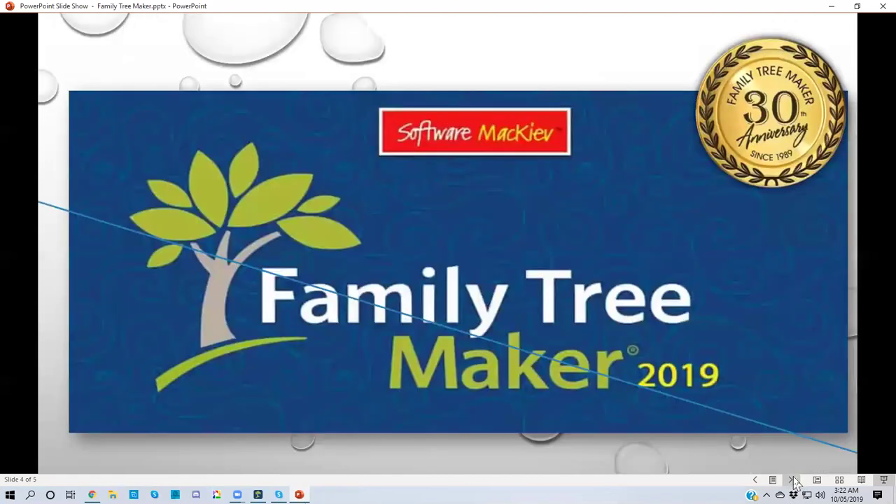